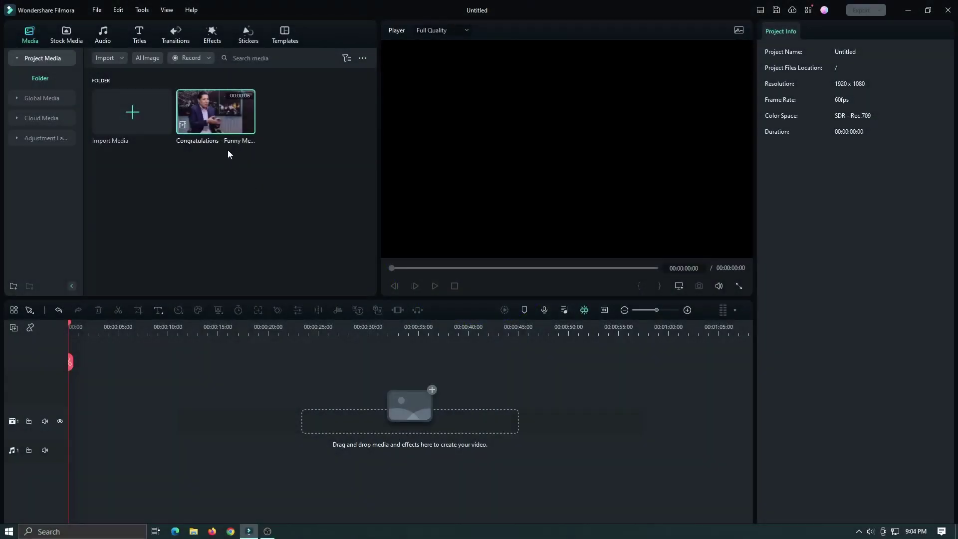
- Add the meme clip to the video track, keep the project at 1920 x 1080 60fps, and preview it
drag(228, 150, 68, 427)
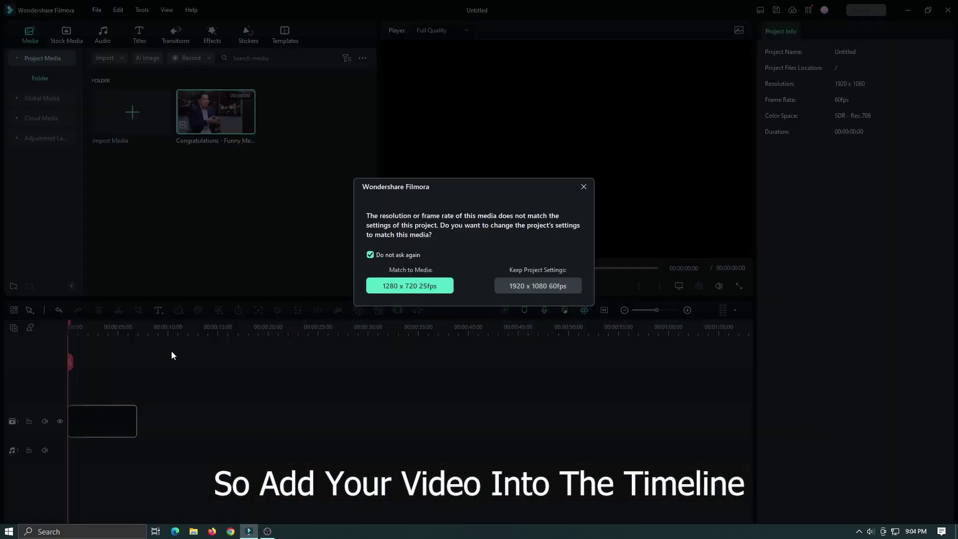
click(528, 286)
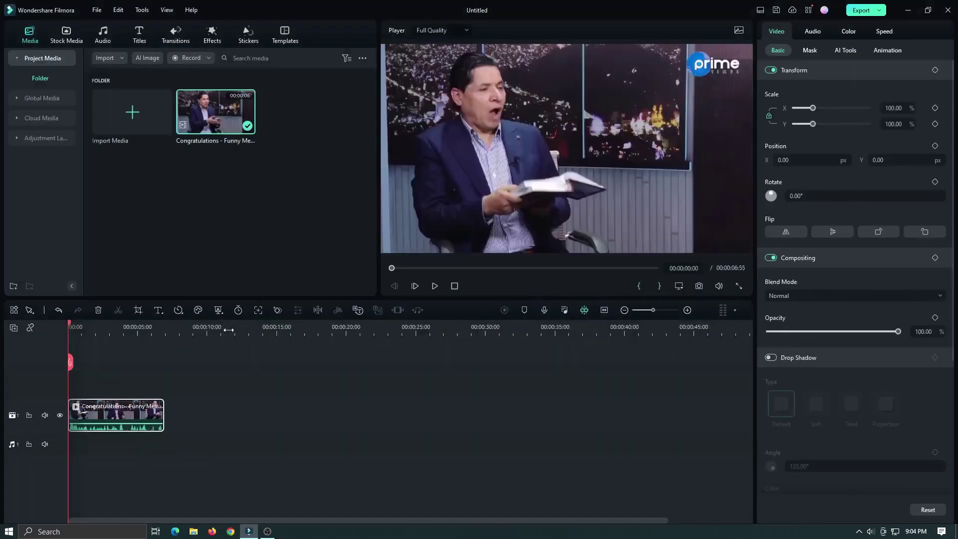
key(space)
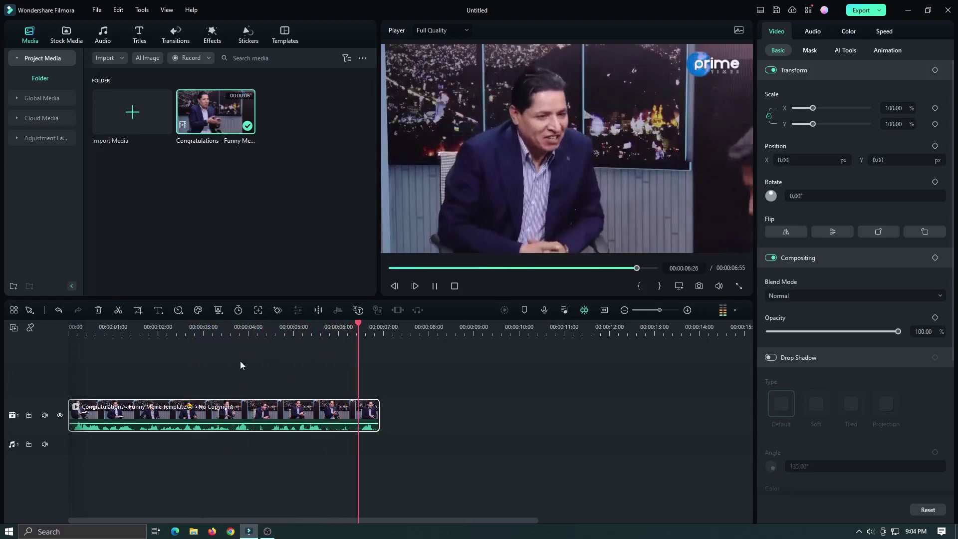
- Split the clip at about 00:00:01:55
click(154, 332)
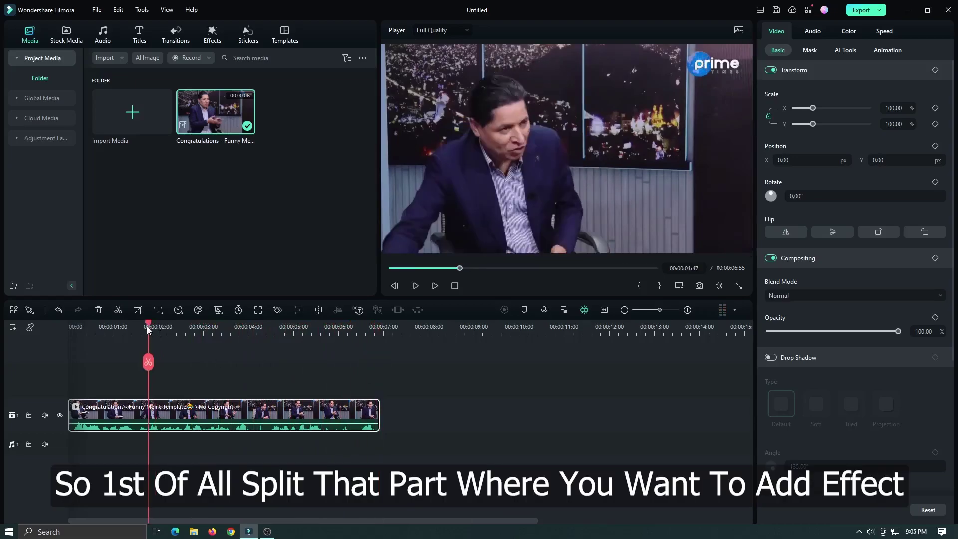
drag(147, 326, 175, 326)
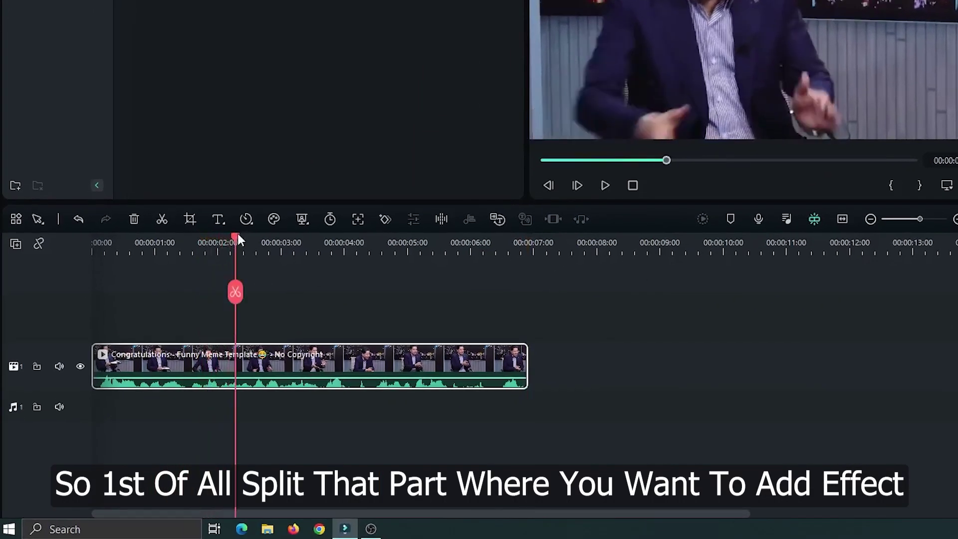
click(235, 291)
- Split the clip a second time at about 5:29, leaving the playhead in the middle piece
key(space)
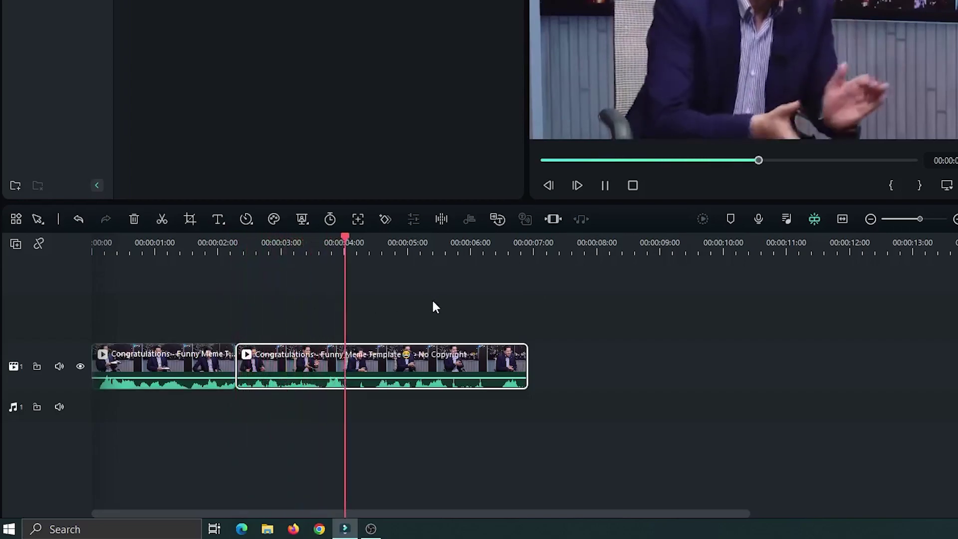
key(space)
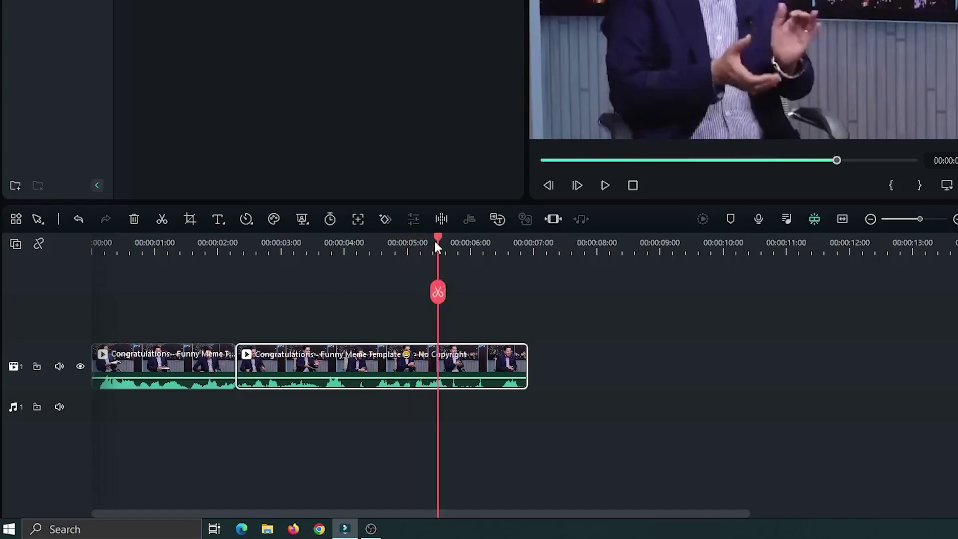
click(440, 292)
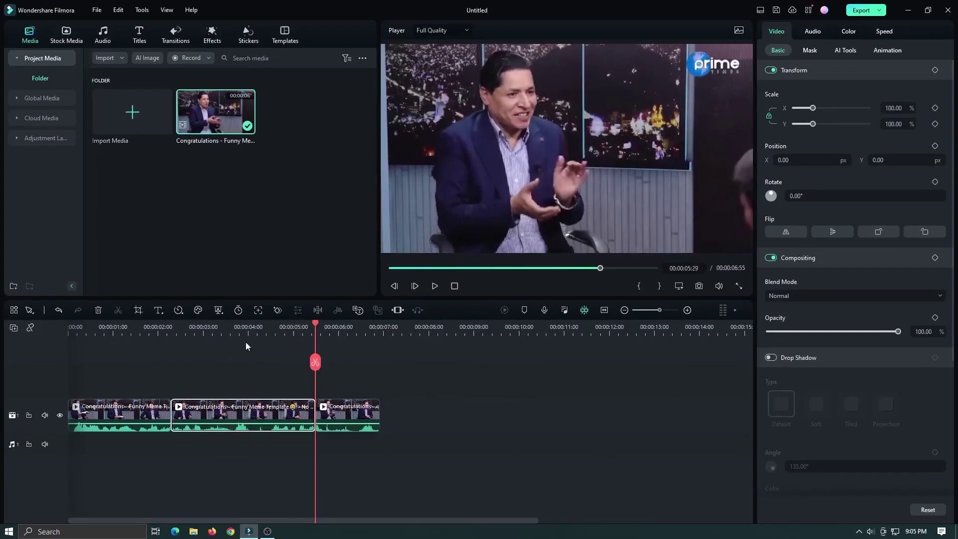
mouse_move(245, 326)
mouse_down()
mouse_move(230, 326)
mouse_move(247, 328)
mouse_up()
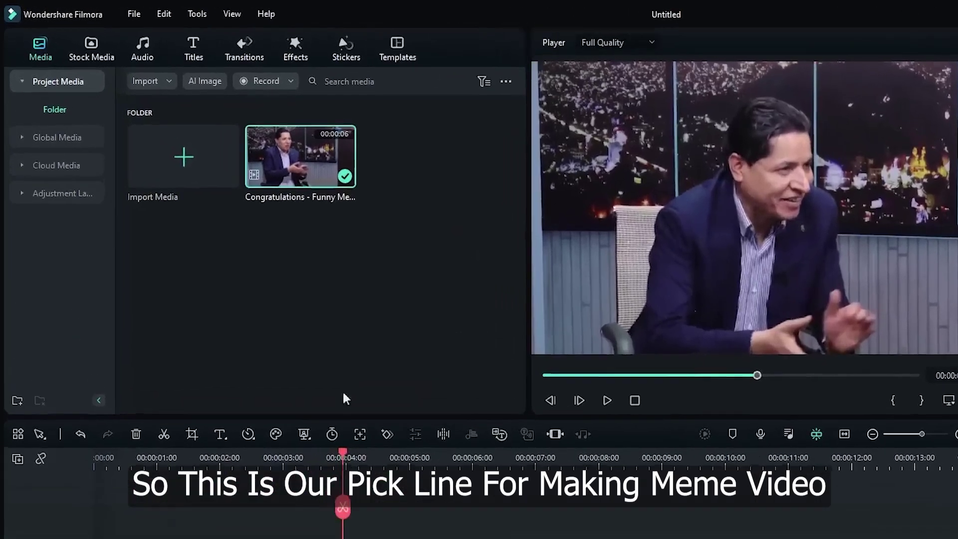
- Apply the Narrow effect from Video Effects > Distortion to the middle clip and show its settings
click(217, 35)
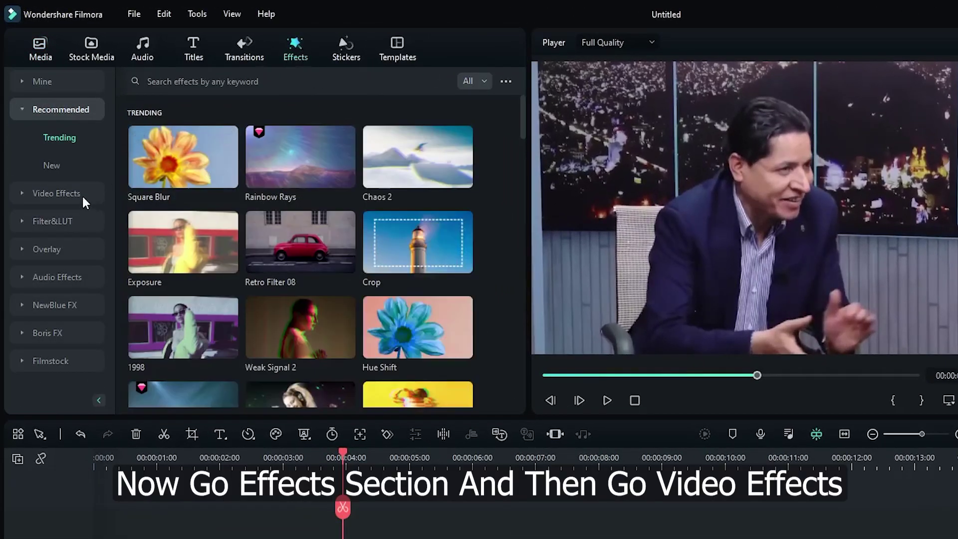
click(82, 194)
drag(113, 148, 110, 232)
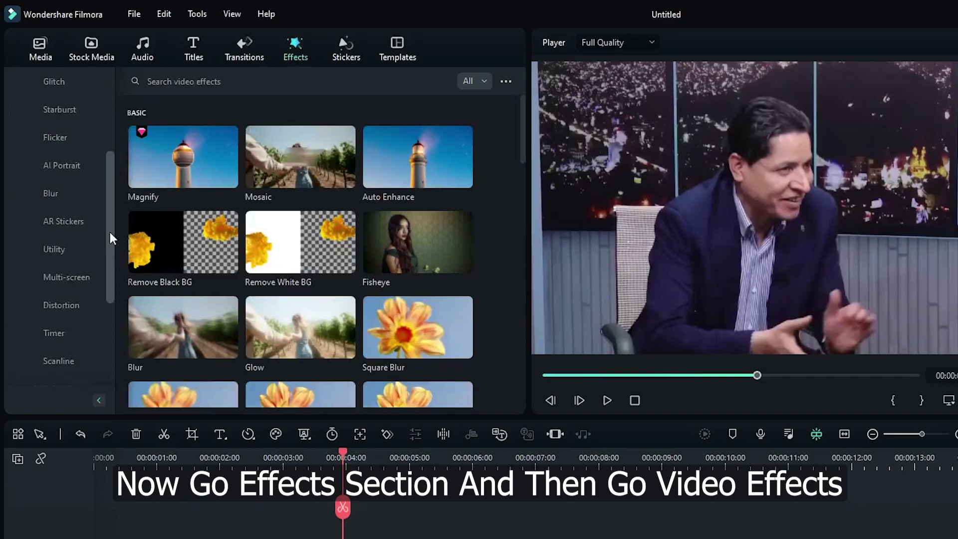
click(75, 305)
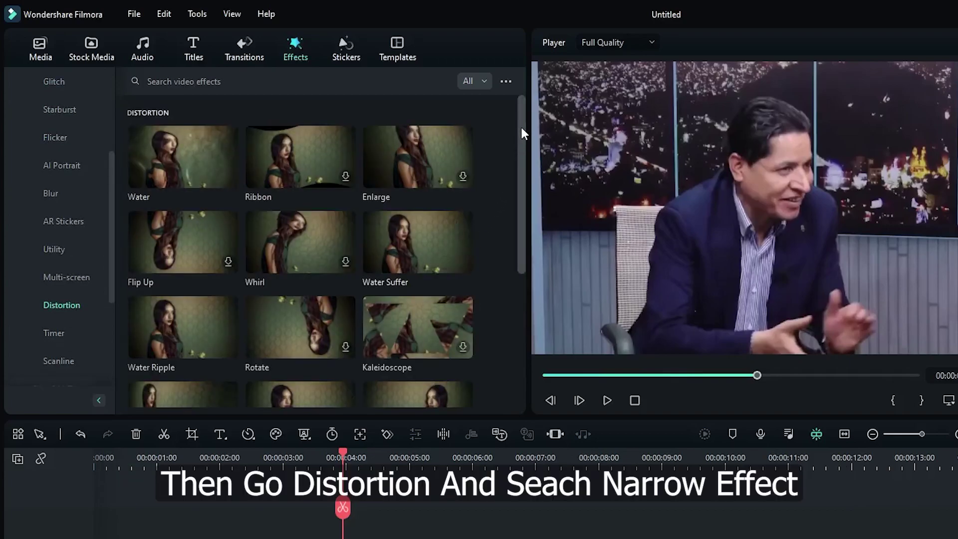
drag(520, 128, 516, 236)
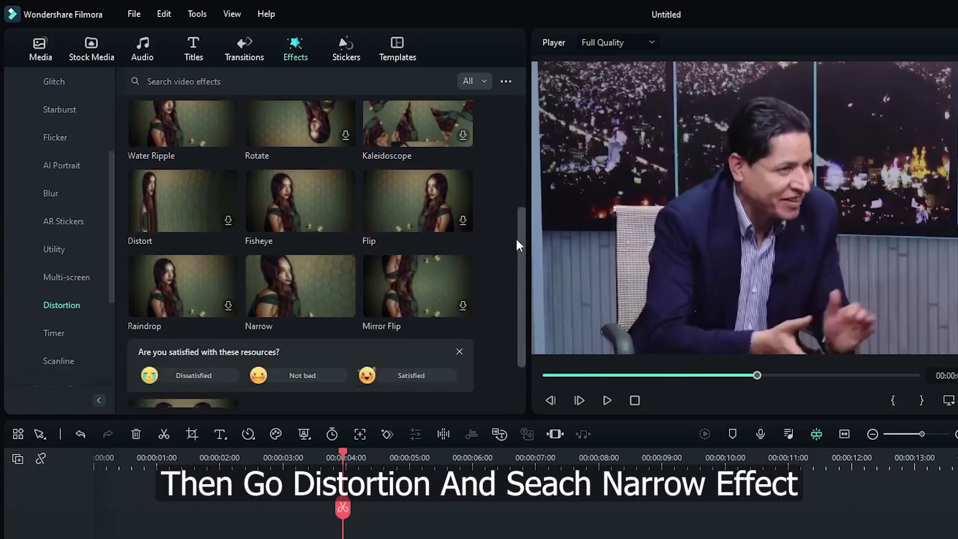
drag(290, 284, 287, 538)
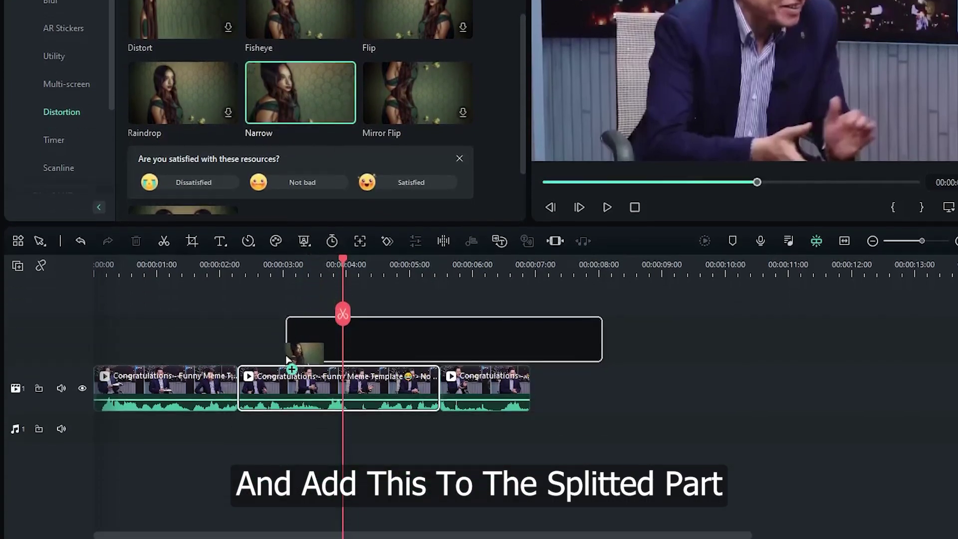
drag(288, 358, 292, 384)
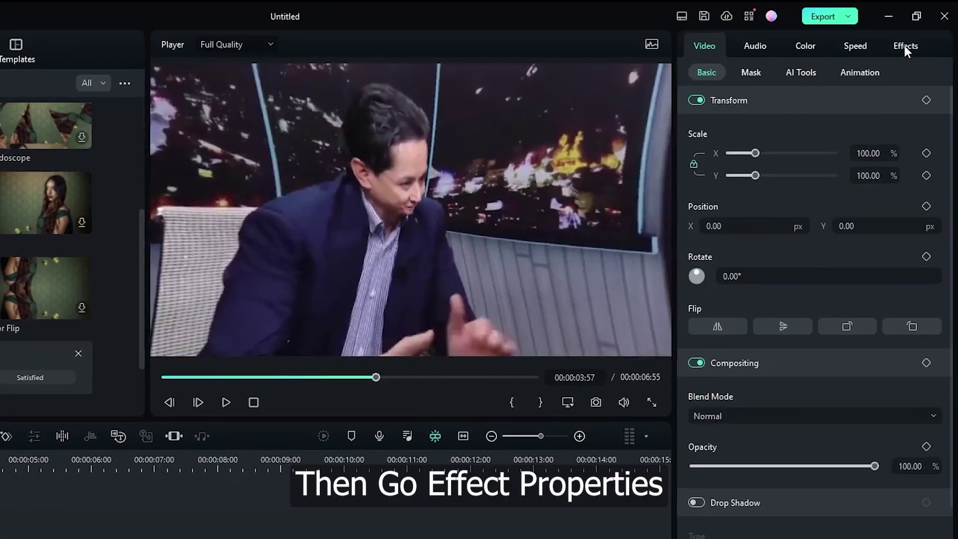
click(904, 46)
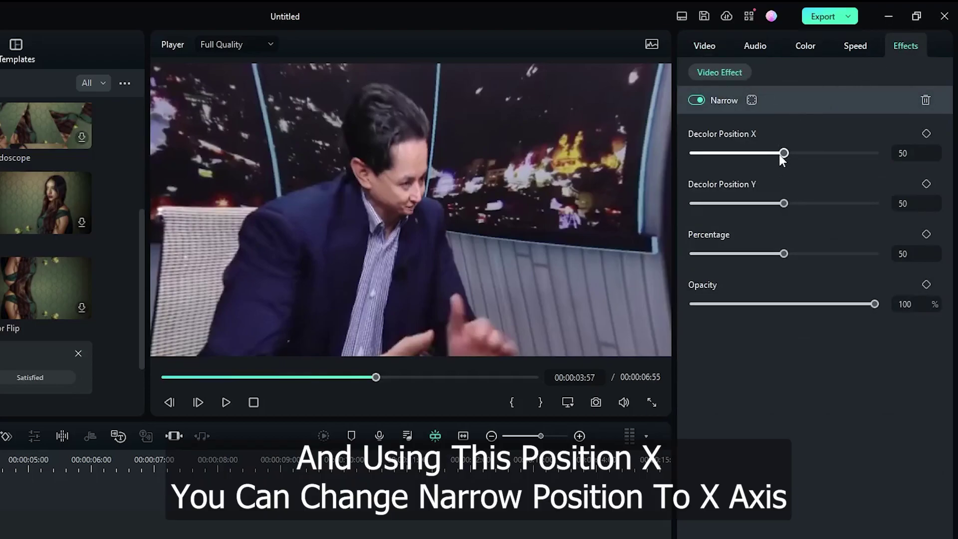
- Set the Narrow effect's Decolor Position X to 51 and Percentage to 70, keeping Opacity 100%
mouse_move(782, 154)
mouse_down()
mouse_move(804, 152)
mouse_move(774, 153)
mouse_move(799, 154)
mouse_move(785, 152)
mouse_up()
mouse_move(783, 203)
mouse_down()
mouse_move(812, 203)
mouse_move(769, 204)
mouse_move(807, 204)
mouse_move(784, 203)
mouse_up()
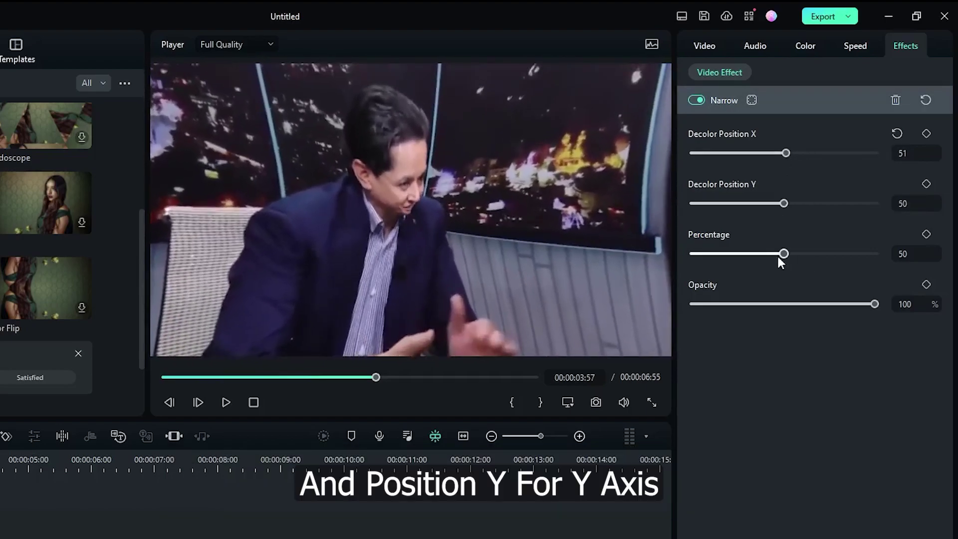
drag(782, 254, 816, 289)
mouse_move(874, 304)
mouse_down()
mouse_move(772, 311)
mouse_move(879, 311)
mouse_up()
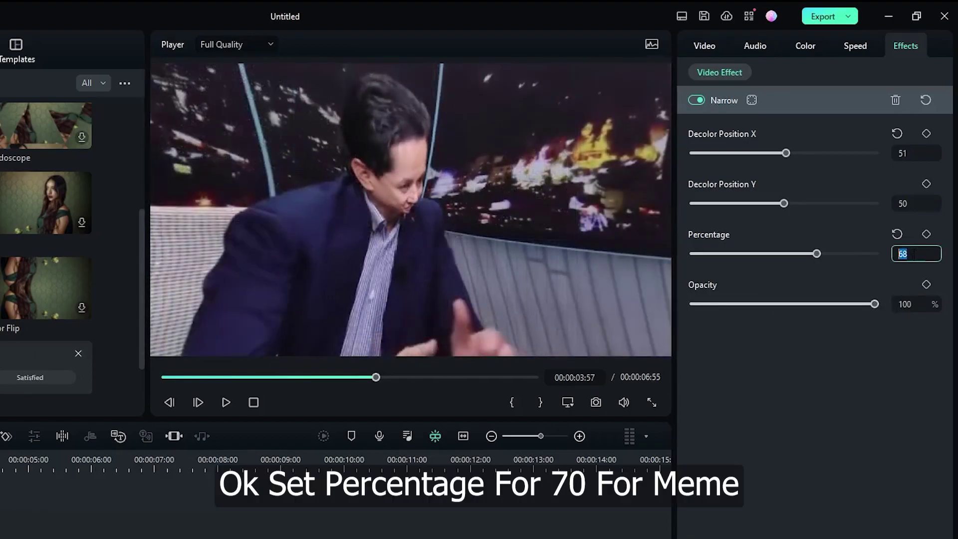
key(Return)
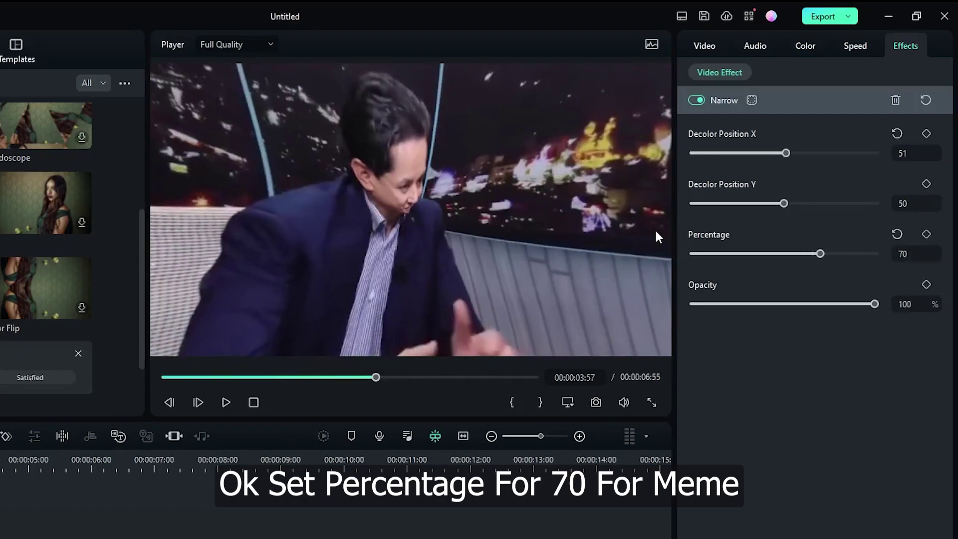
- Zoom the preview to 75% and move the playhead to the middle clip's first frame, 00:00:02:20
right_click(418, 210)
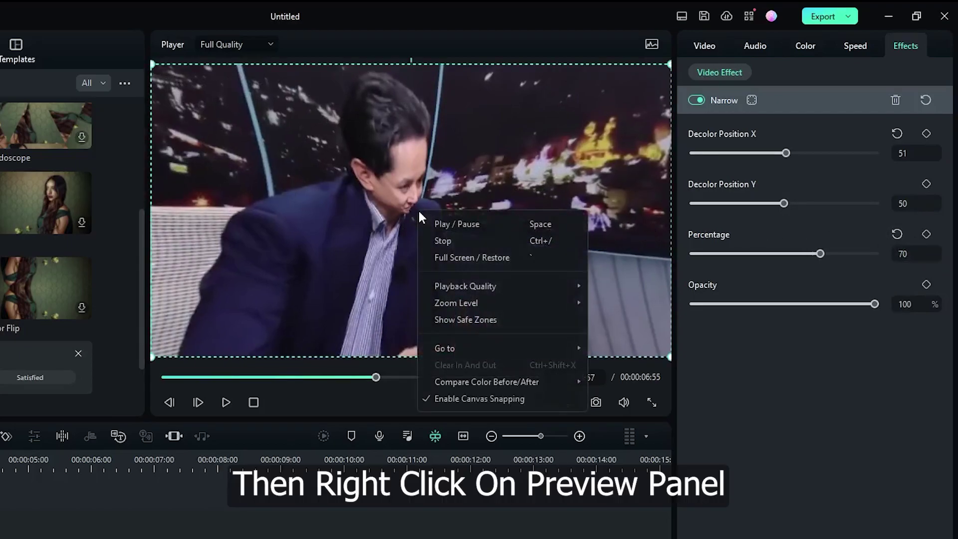
mouse_move(477, 300)
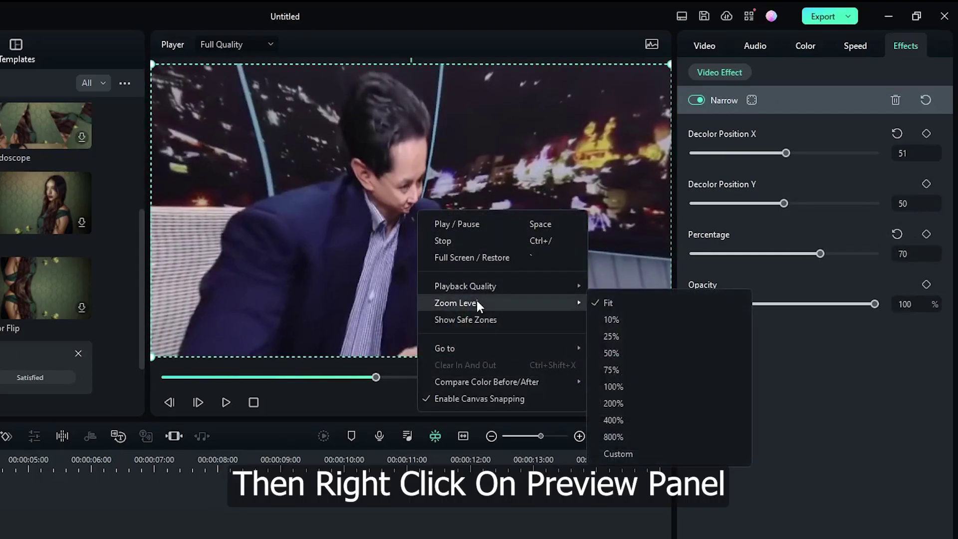
click(612, 370)
drag(209, 306, 211, 301)
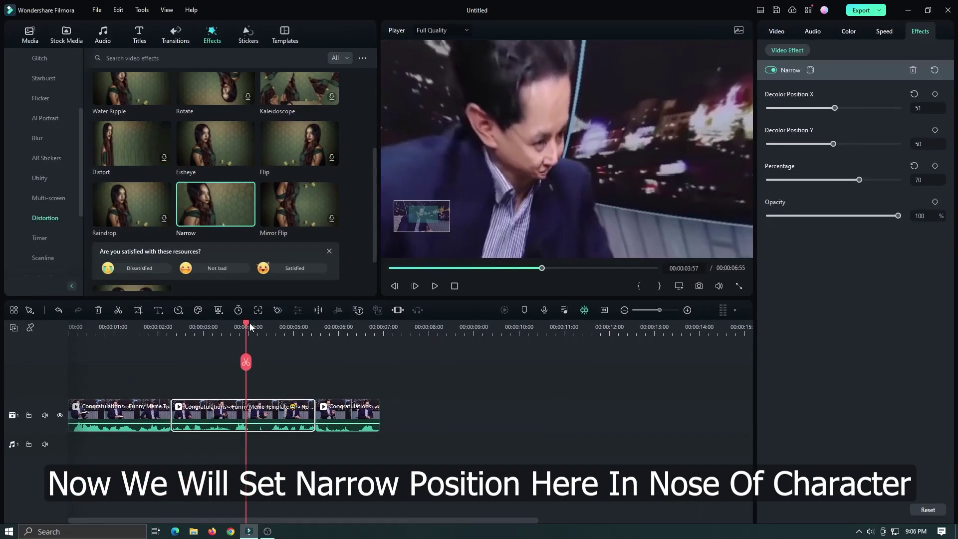
drag(0, 453, 0, 453)
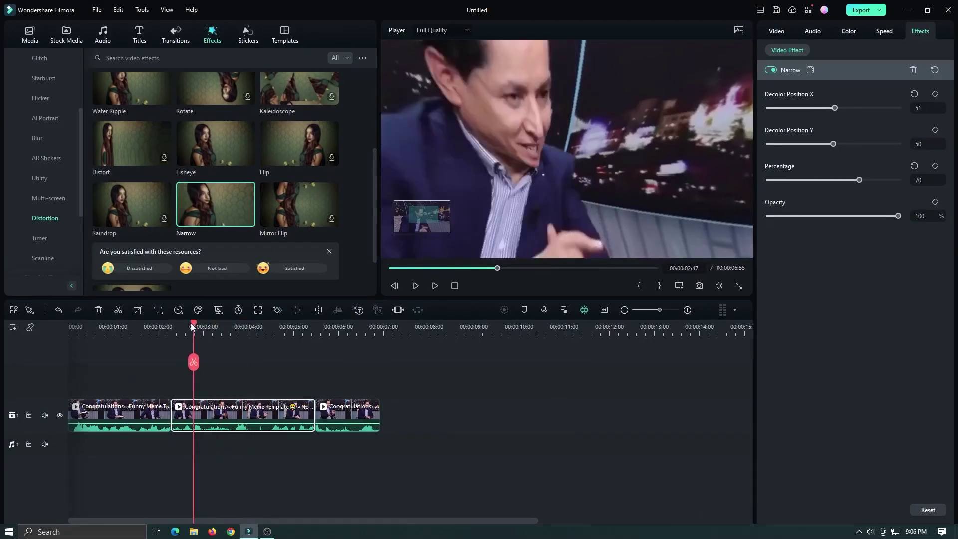
drag(192, 326, 173, 325)
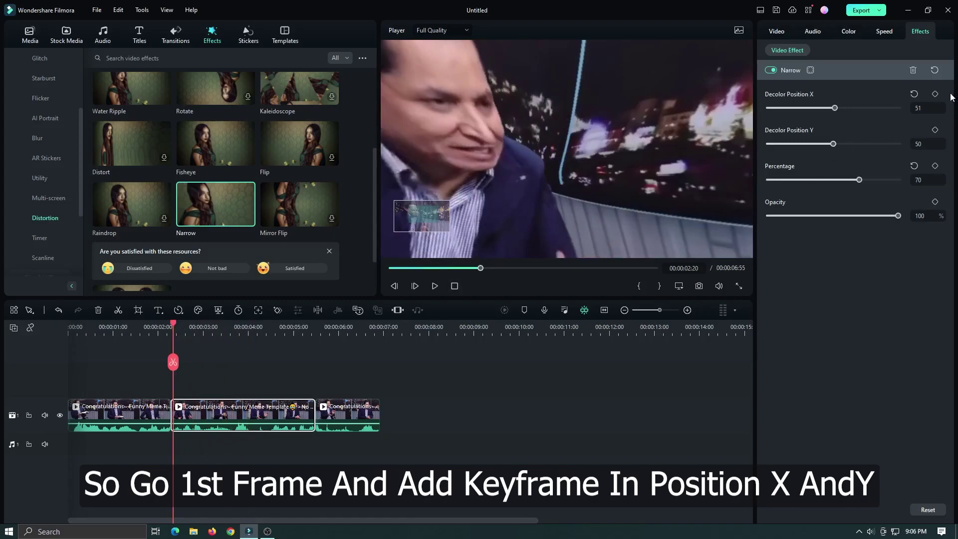
- Keyframe the Narrow position onto the man's nose at the middle clip's first frame
click(935, 131)
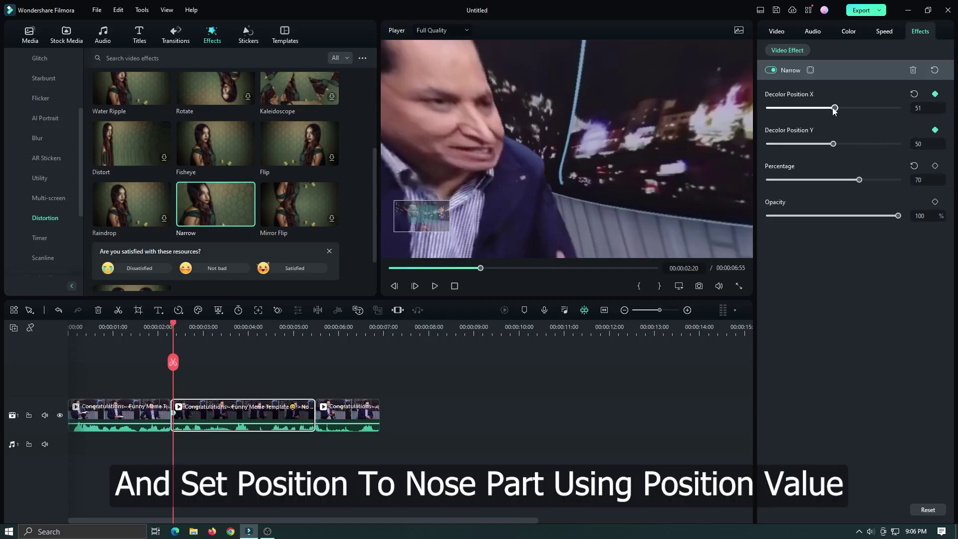
drag(834, 110, 851, 113)
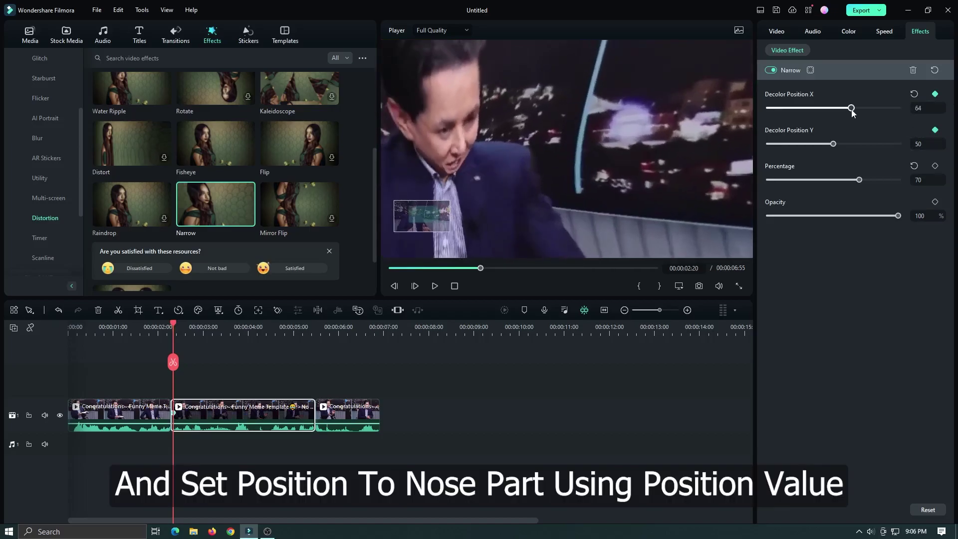
drag(832, 144, 820, 147)
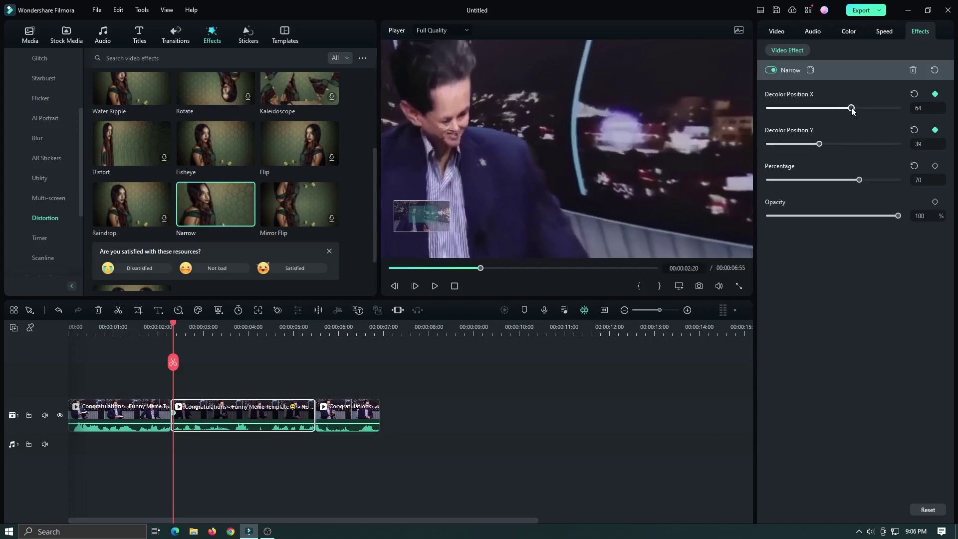
drag(853, 111, 850, 111)
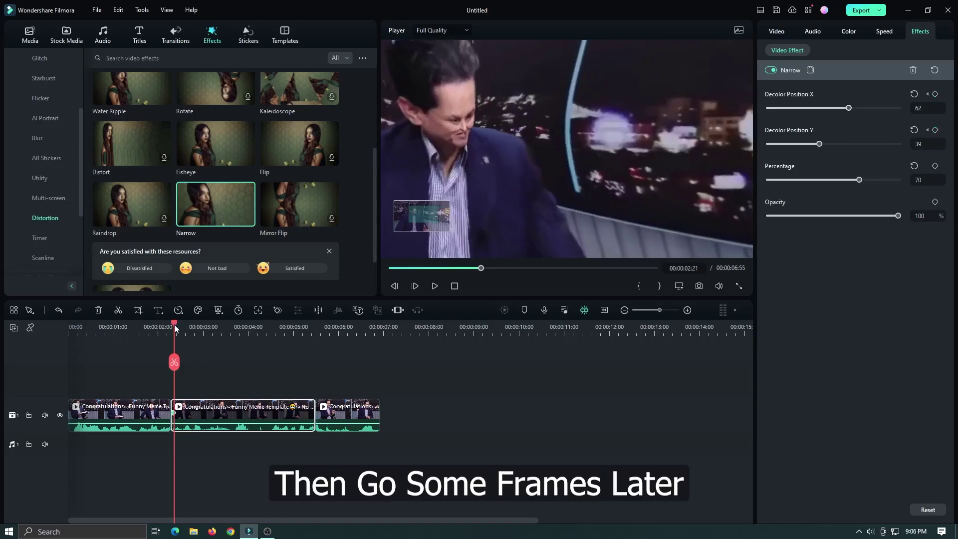
- Add nose-tracking X/Y keyframes at two later frames, reaching 57 and 35 at 00:00:02:58
drag(175, 324, 179, 326)
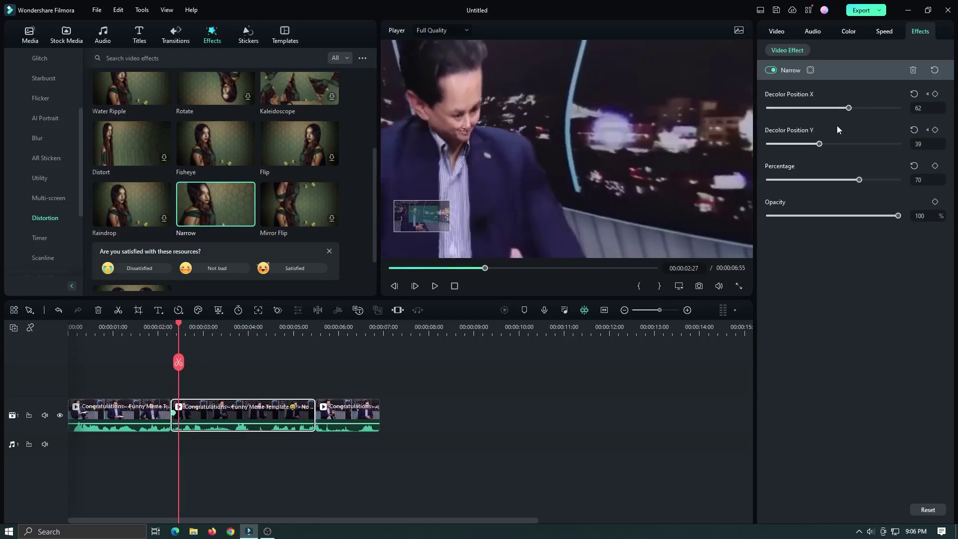
drag(821, 144, 819, 146)
drag(848, 108, 847, 108)
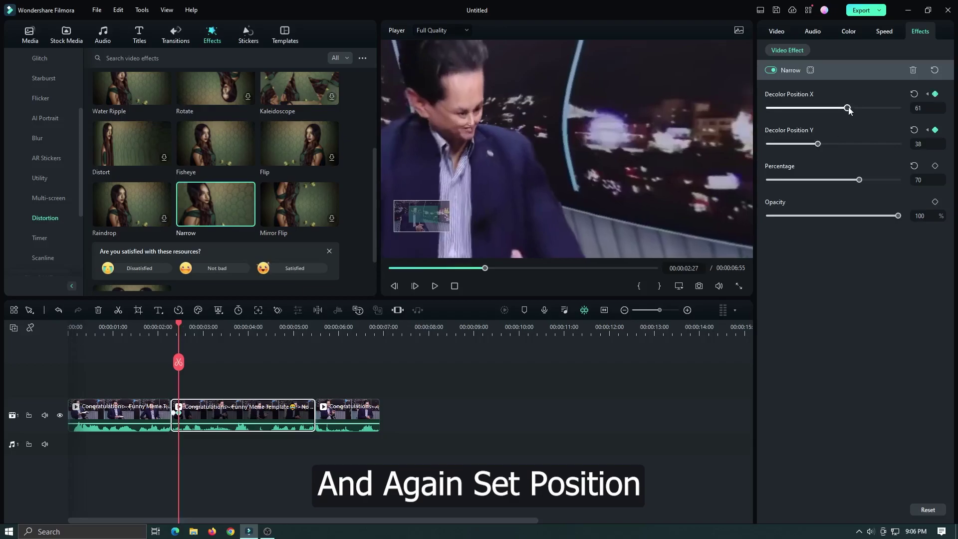
click(185, 326)
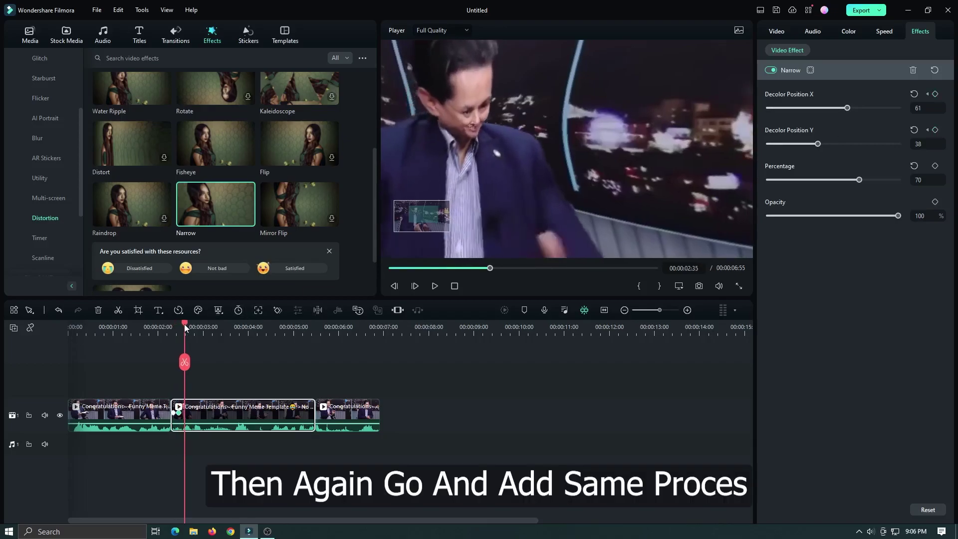
drag(817, 144, 819, 145)
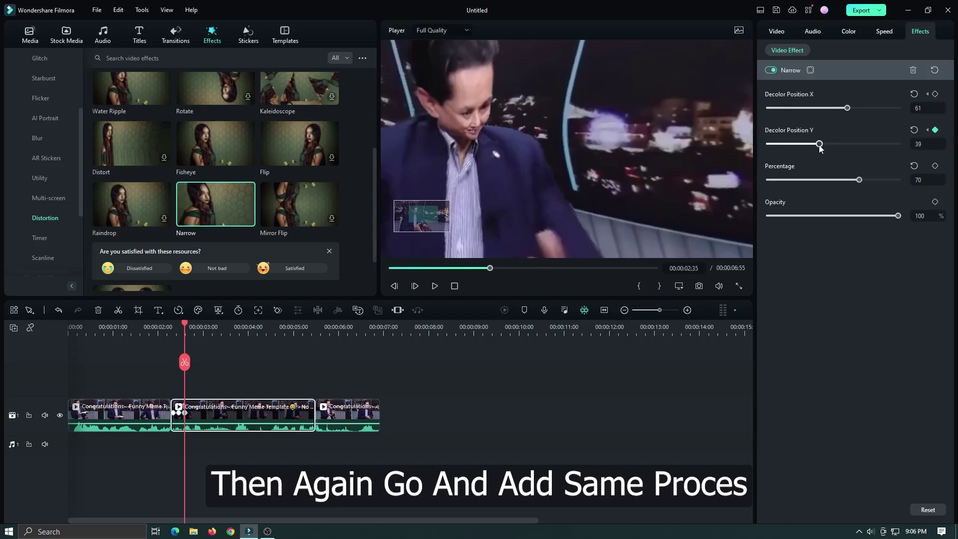
click(848, 109)
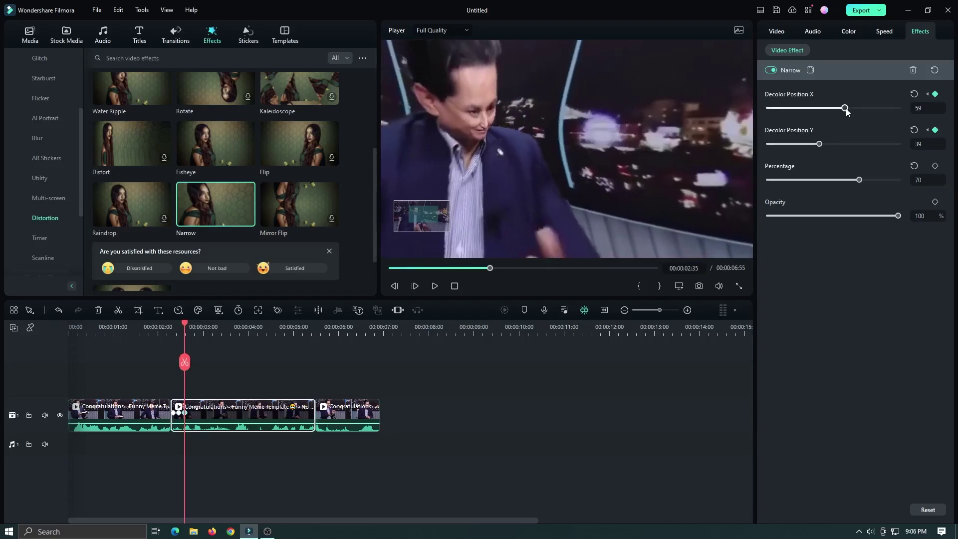
drag(847, 110, 845, 110)
- Keyframe the distortion's X/Y position onto the nose at the next two later frames
click(195, 328)
drag(819, 144, 814, 143)
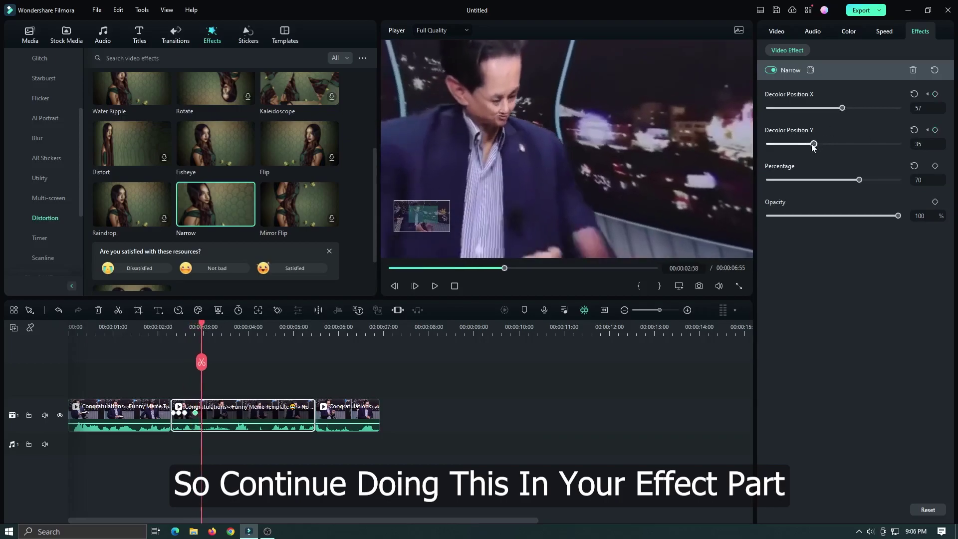
drag(842, 109, 842, 112)
click(838, 108)
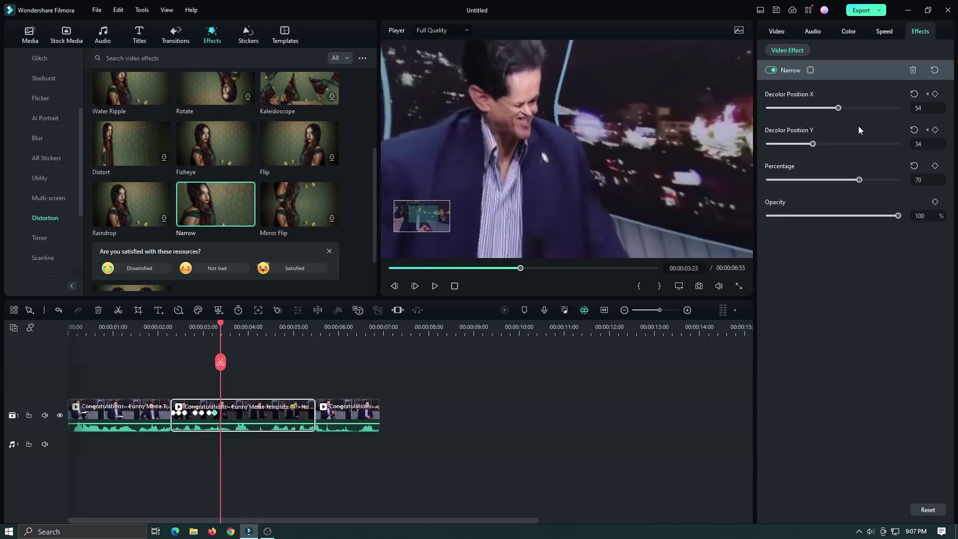
click(815, 144)
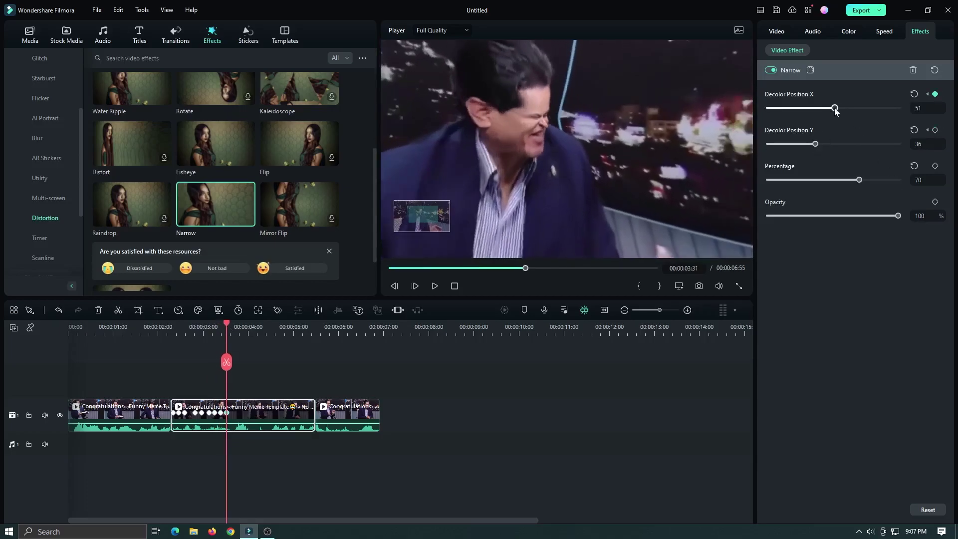
drag(815, 144, 819, 145)
click(232, 328)
click(824, 145)
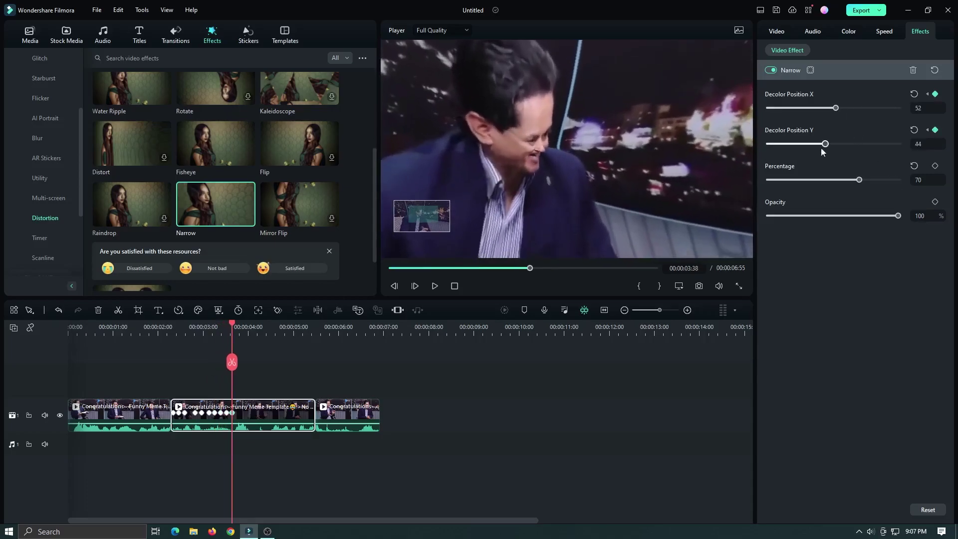
click(825, 145)
- Keyframe the nose position through the middle clip's end, reaching X 63 and Y 27
click(246, 330)
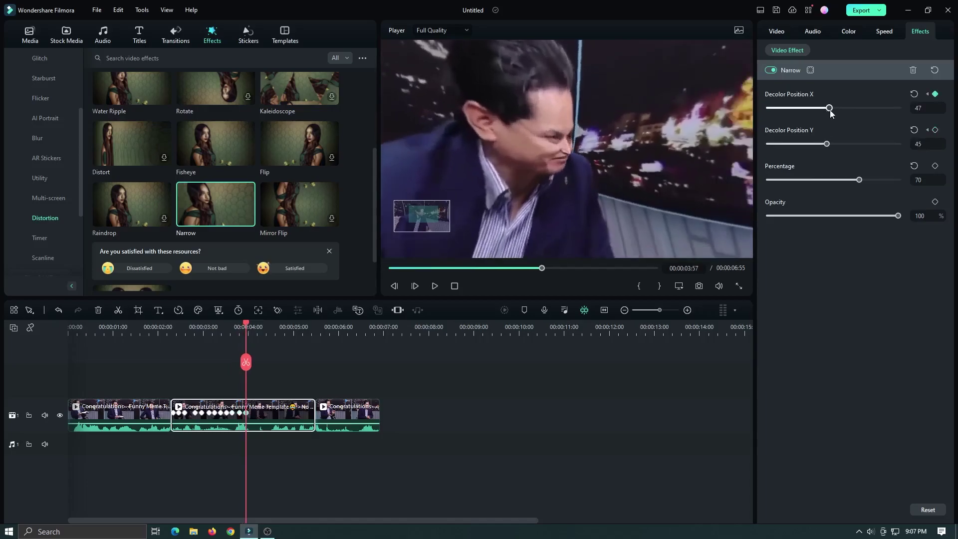
click(826, 144)
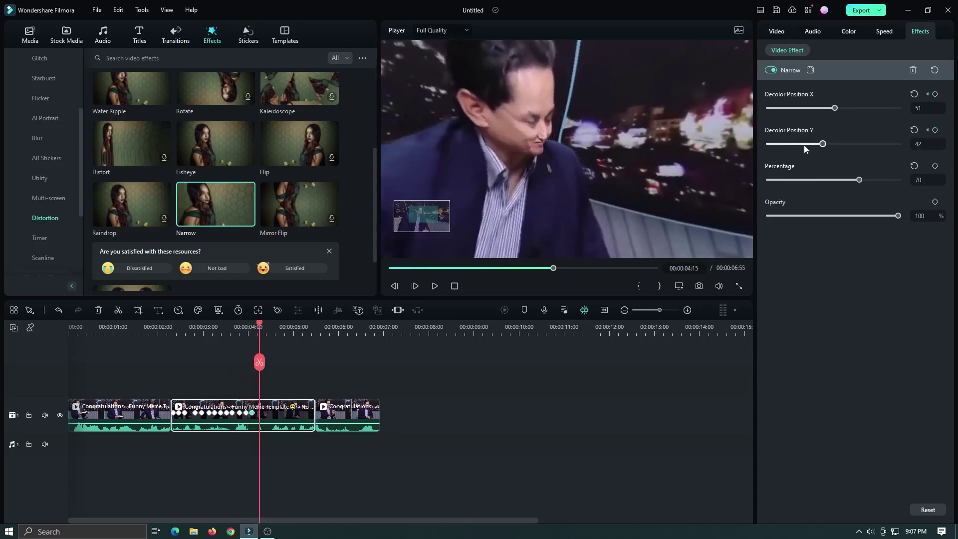
click(805, 145)
drag(813, 145, 809, 144)
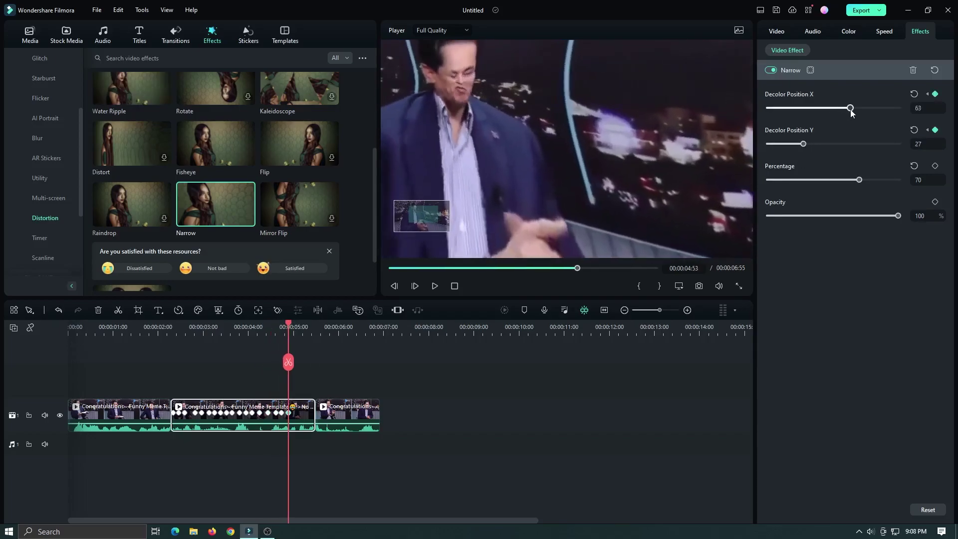
click(294, 325)
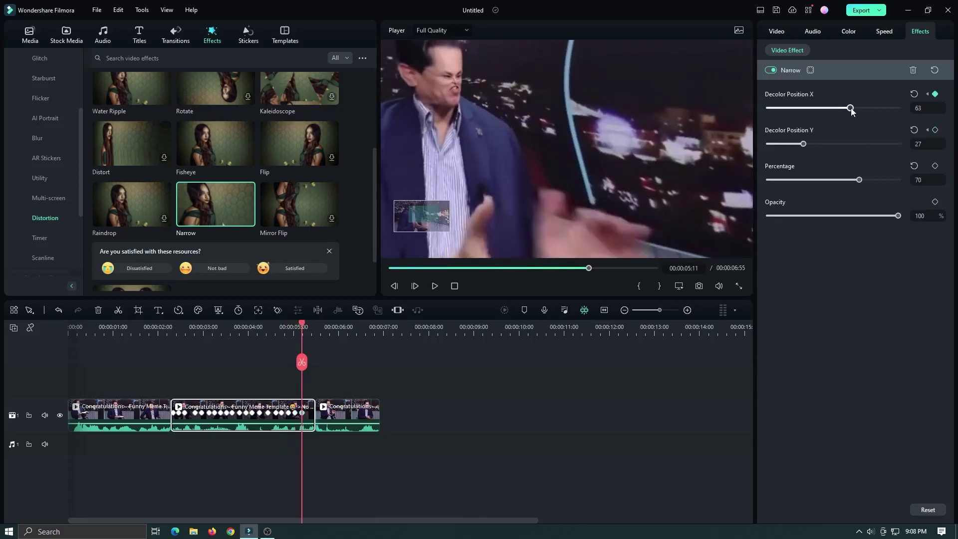
click(804, 145)
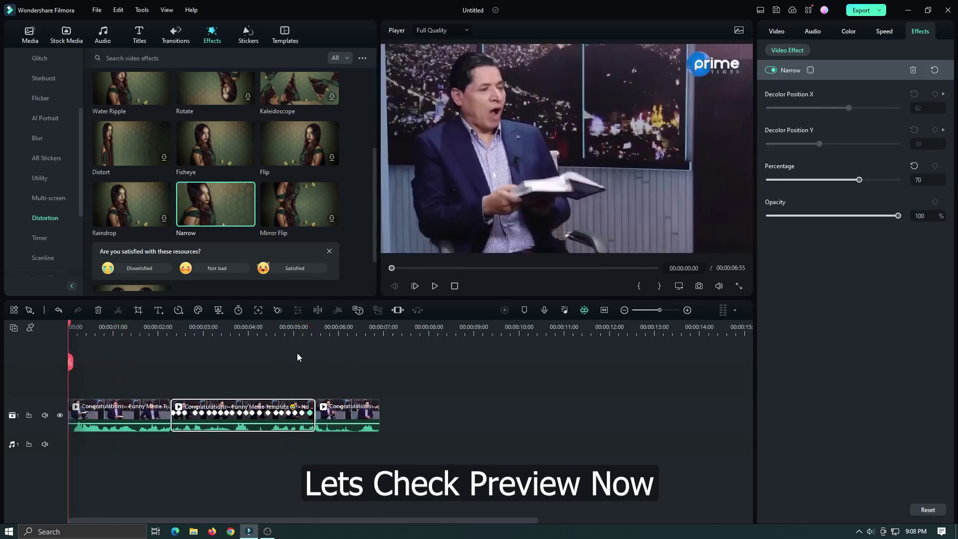
- Play the edited meme from the start to review the nose-tracking Narrow distortion
key(space)
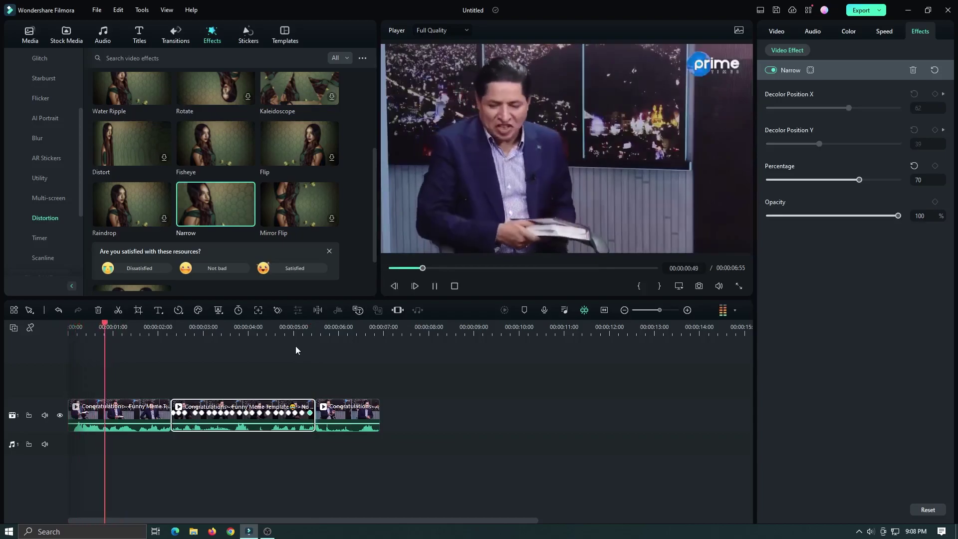